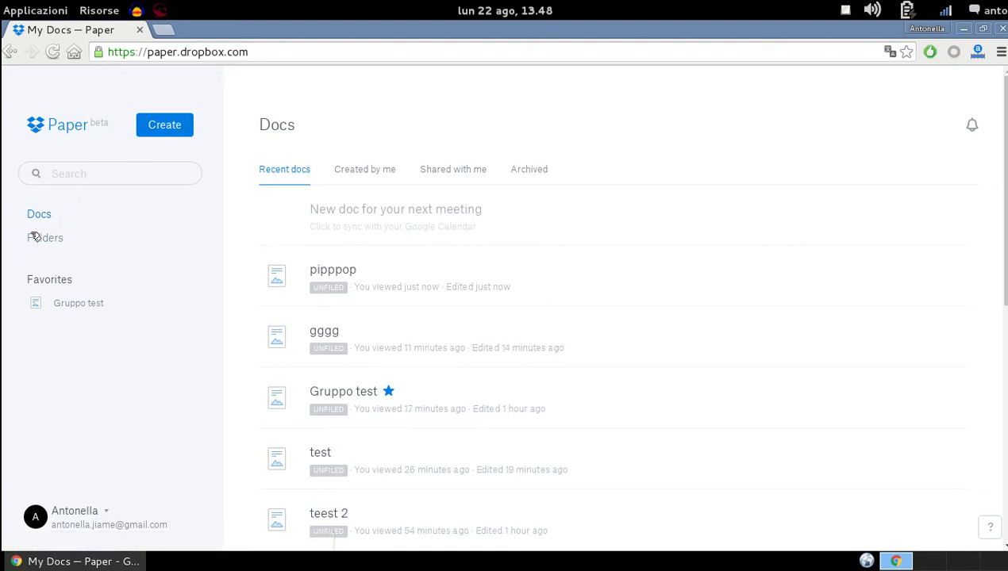
Step: Create a new doc and title it "pippo"
click(179, 130)
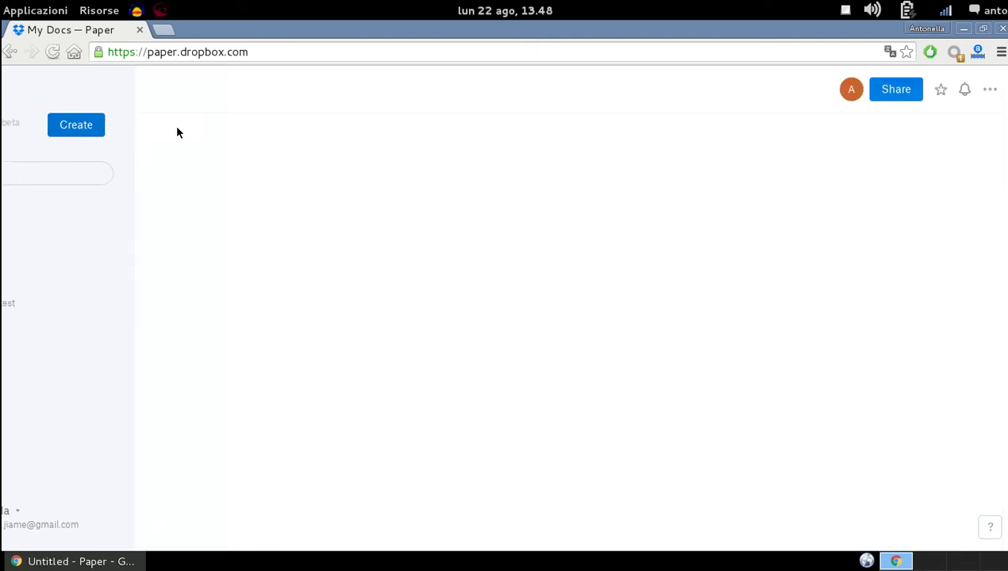
text(pi)
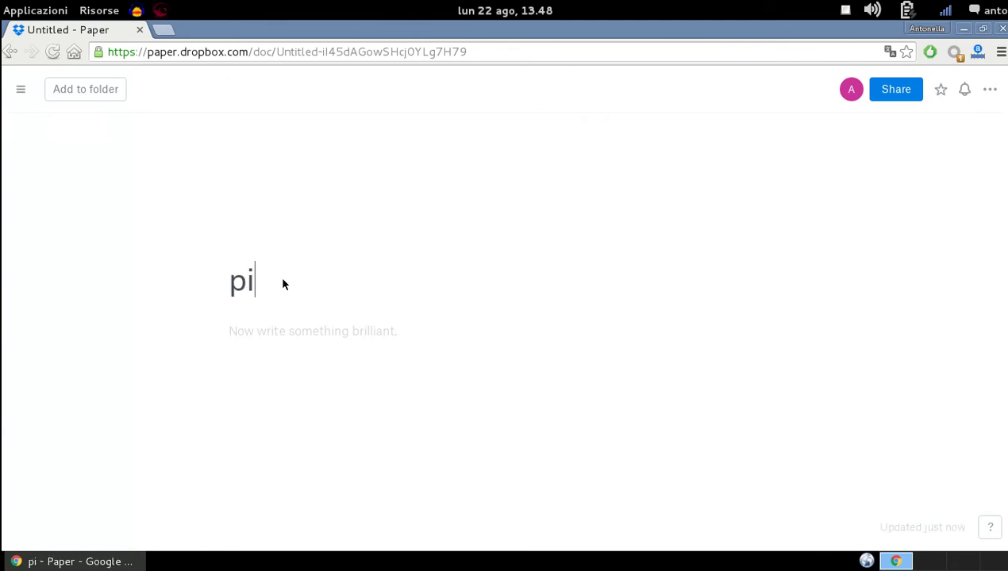
text(pp)
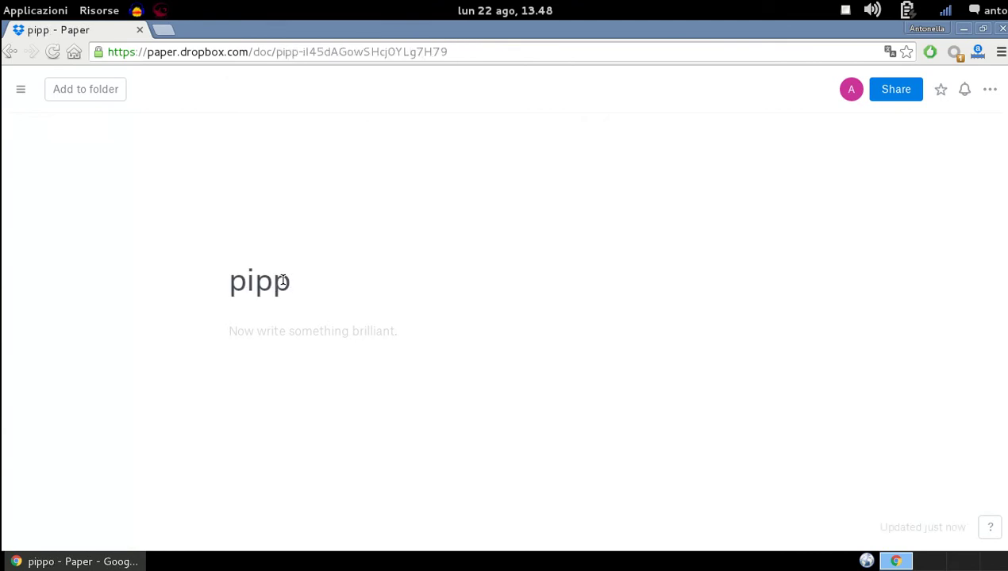
text(o)
key(Return)
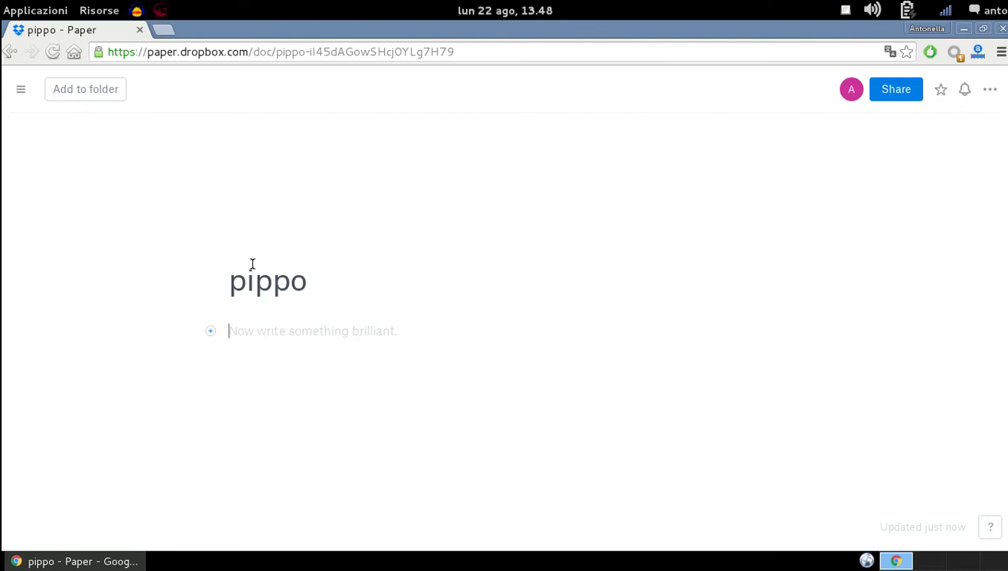
Step: Write the body text "ggghhdciahdhuahwdhixhhdjojfo" under the title and show the insert options for the line below it
text(ggg)
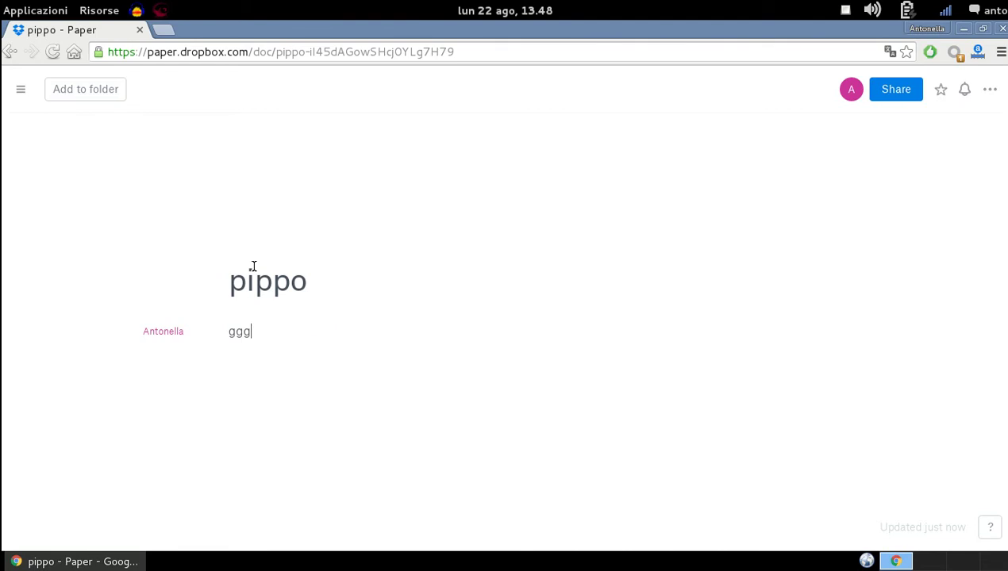
text(hhdciahdhuahwdhixhhdjojfo)
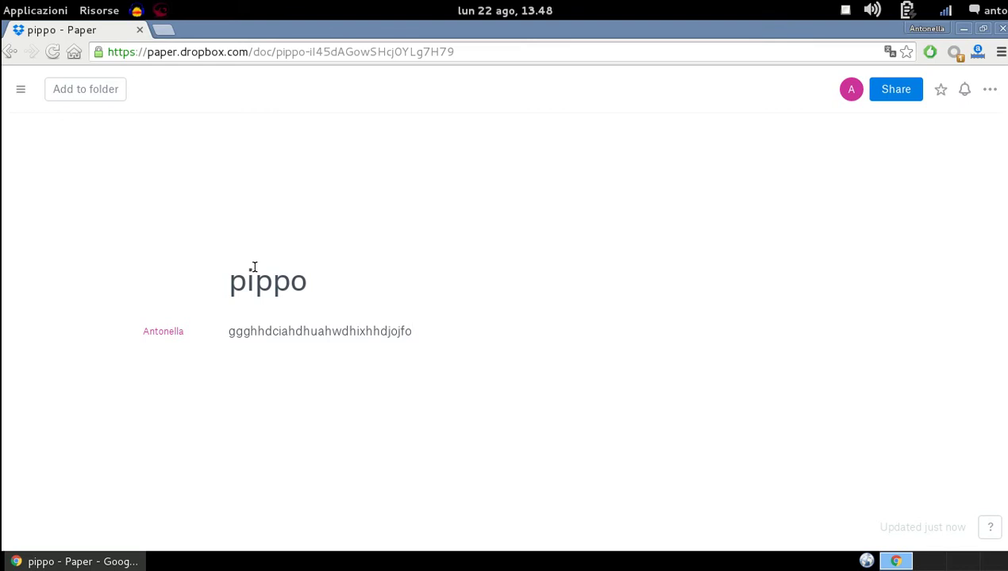
scroll(238, 286, down, 1)
click(211, 303)
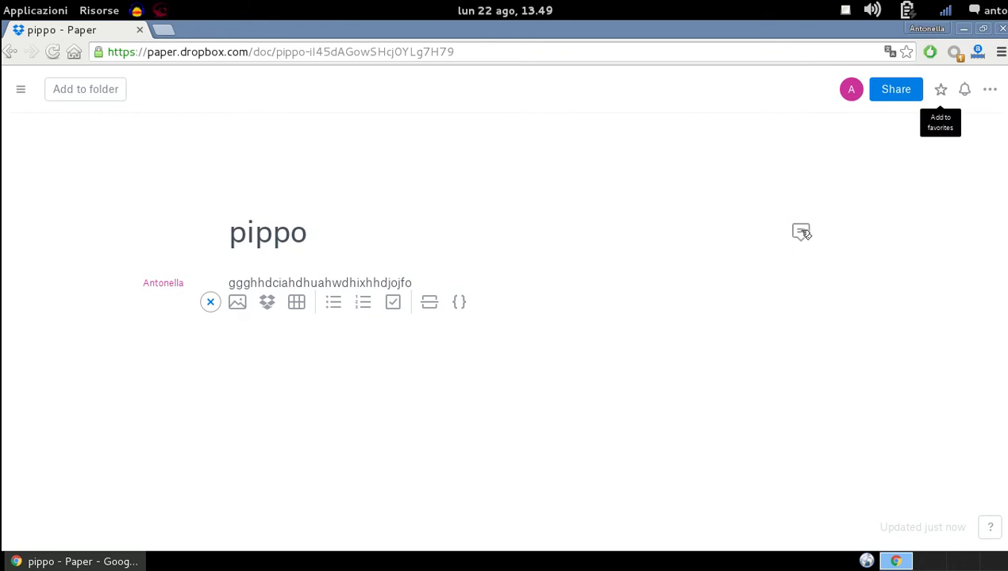
Step: Examine the pippo doc's sharing options and link permissions, leaving them without saving changes
click(900, 91)
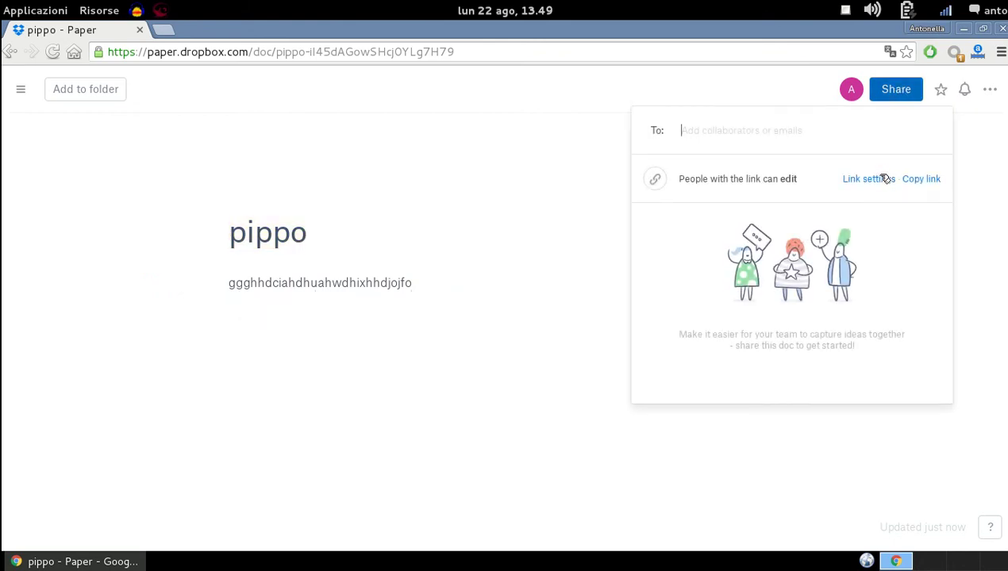
click(872, 176)
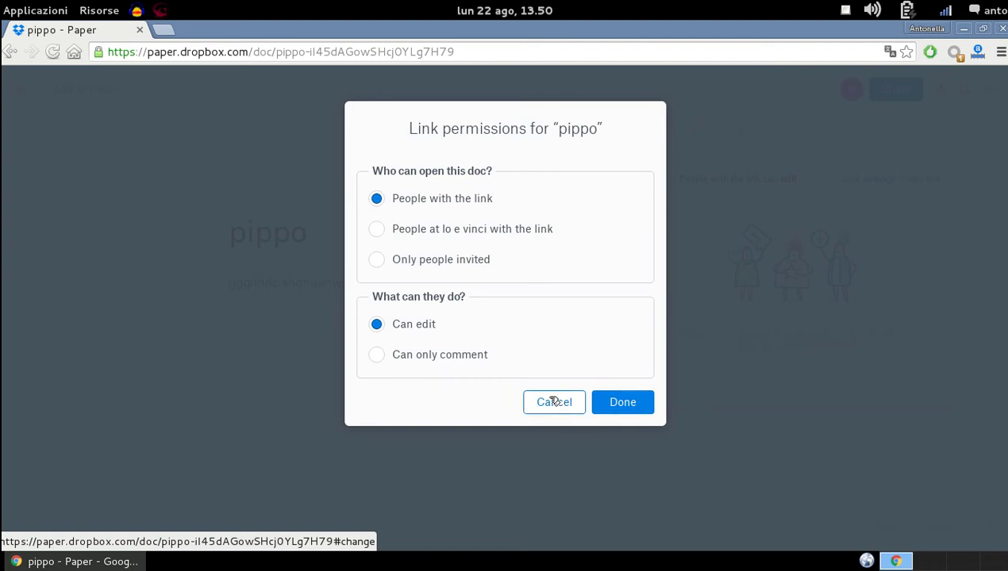
click(553, 400)
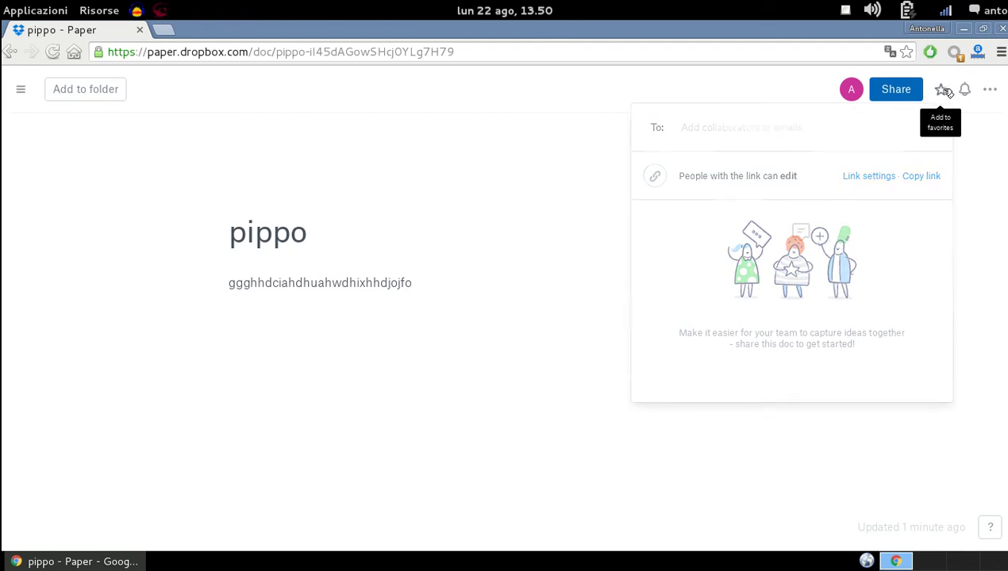
Step: Add the pippo doc to the favorites and show its additional document actions
click(945, 90)
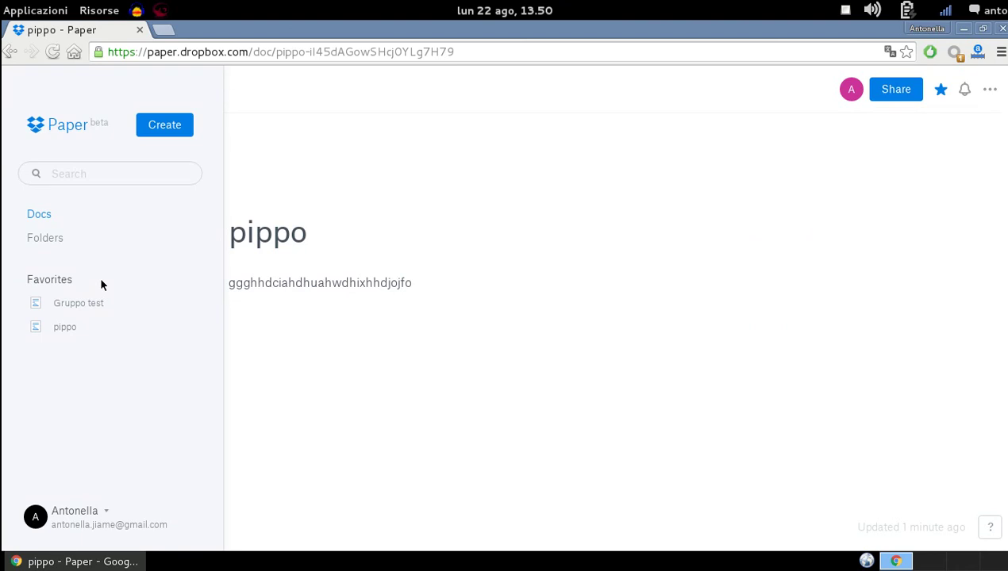
click(991, 89)
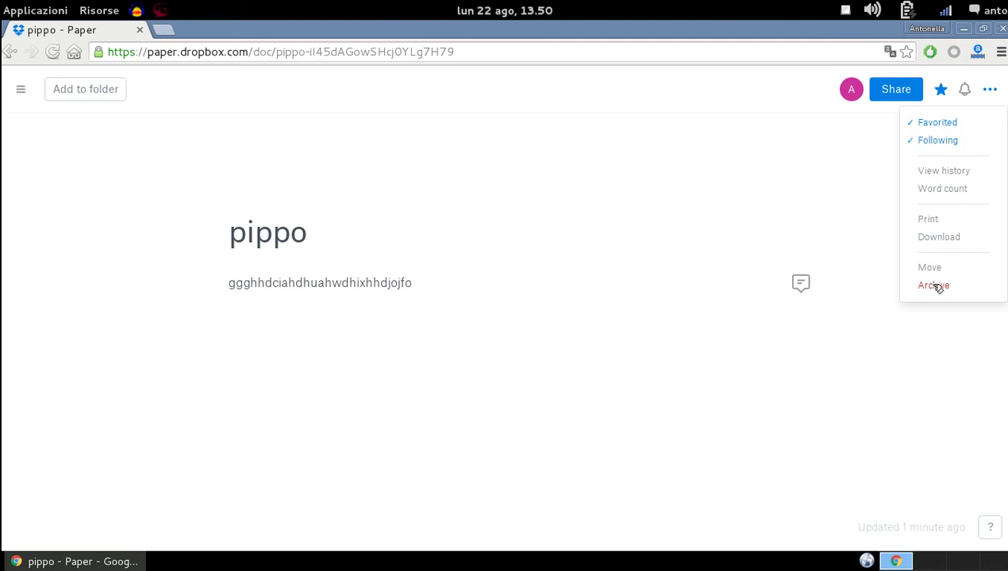
Step: Open the favorite doc "Gruppo test" and select its shield image to examine the image layout and comment options
click(21, 91)
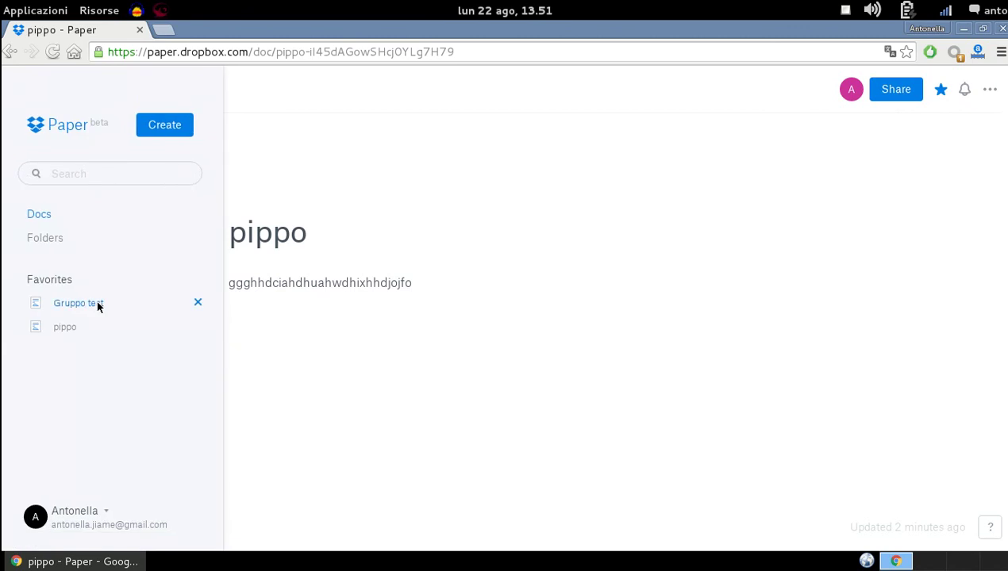
click(76, 303)
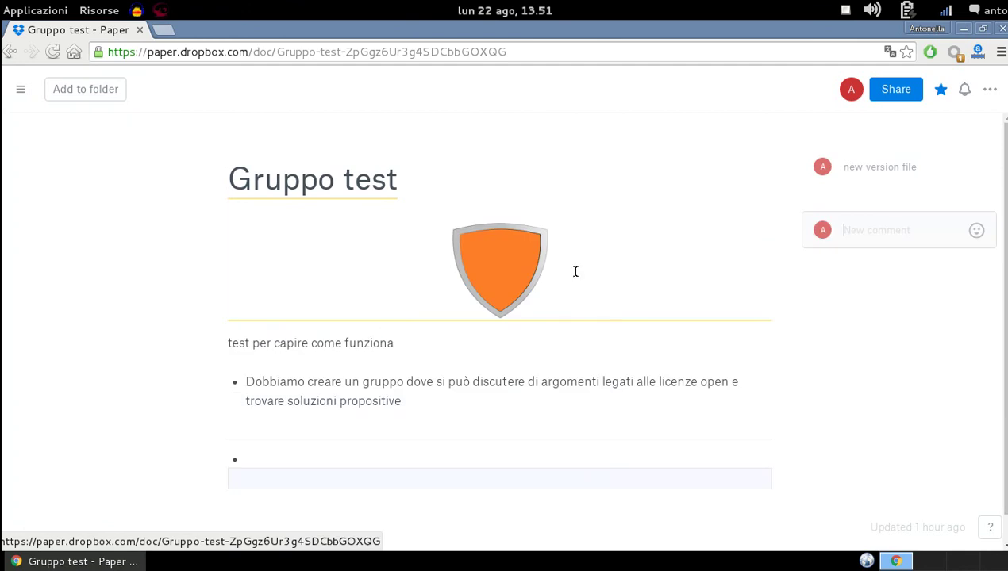
click(529, 267)
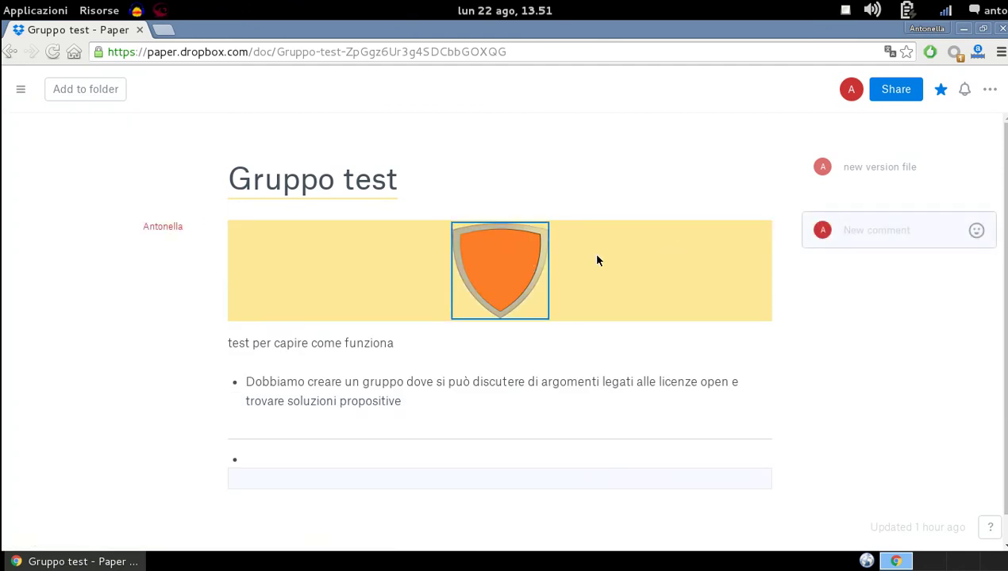
mouse_move(596, 260)
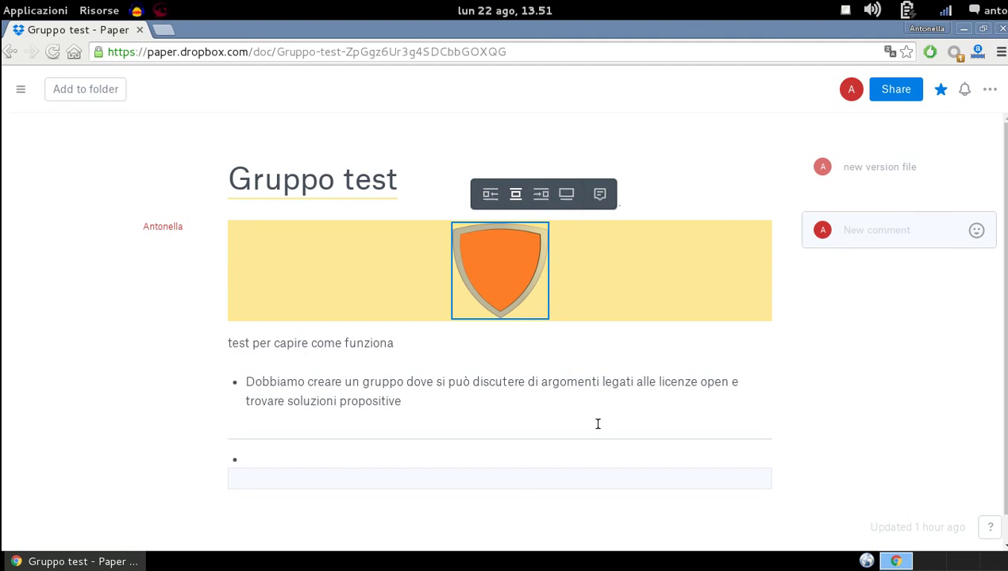
click(242, 387)
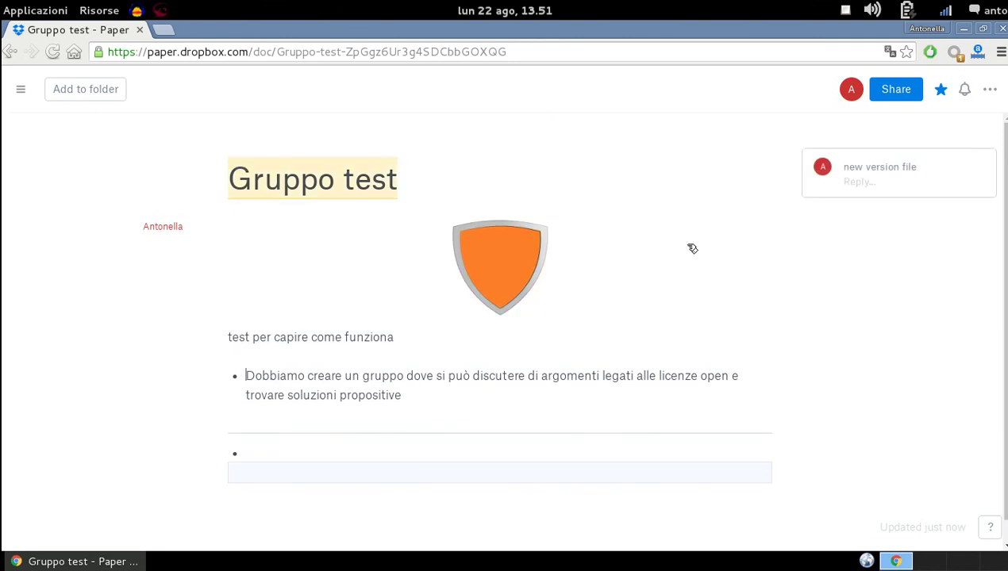
Step: Review the recent and archived folders, and open the form for creating a folder
click(21, 89)
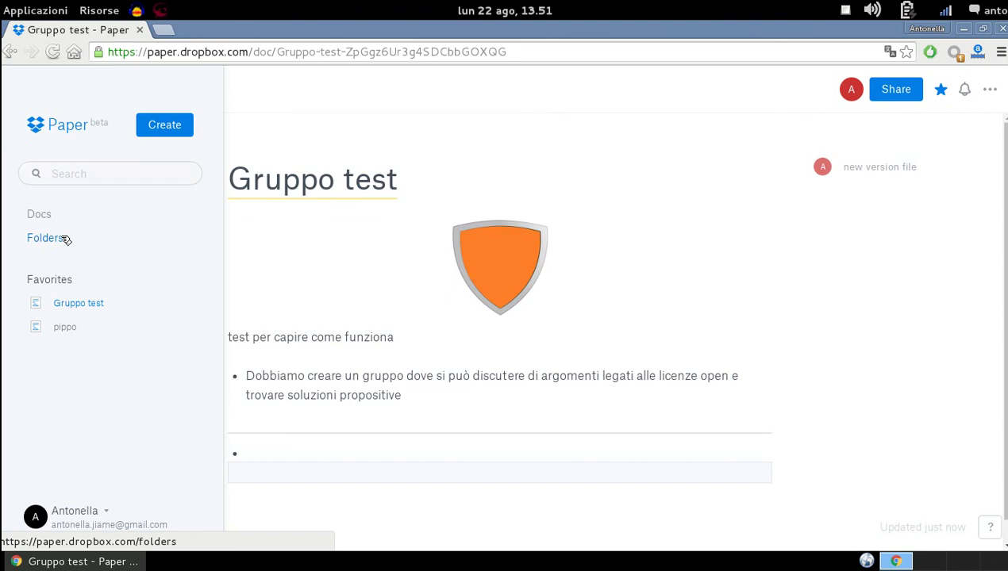
click(63, 238)
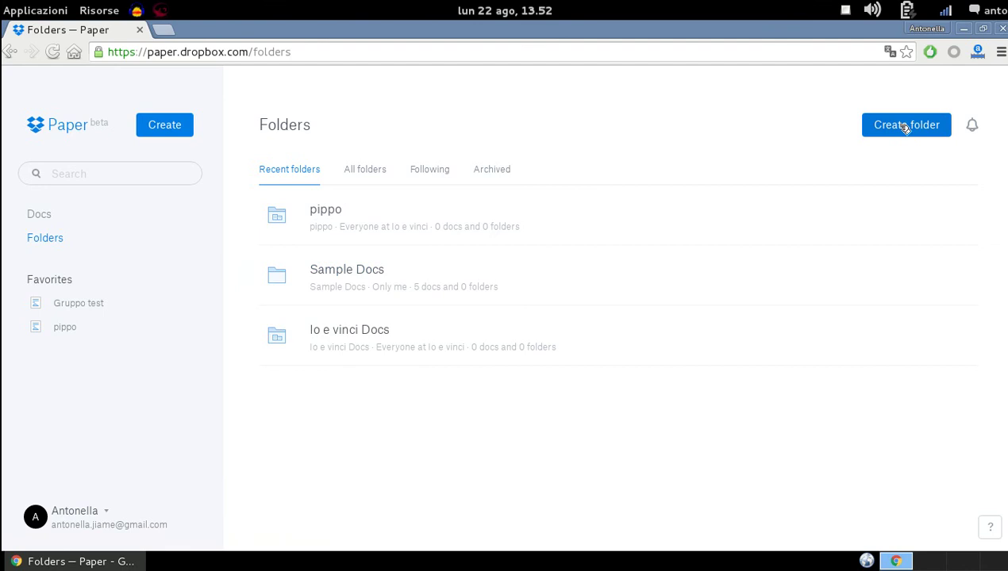
click(487, 169)
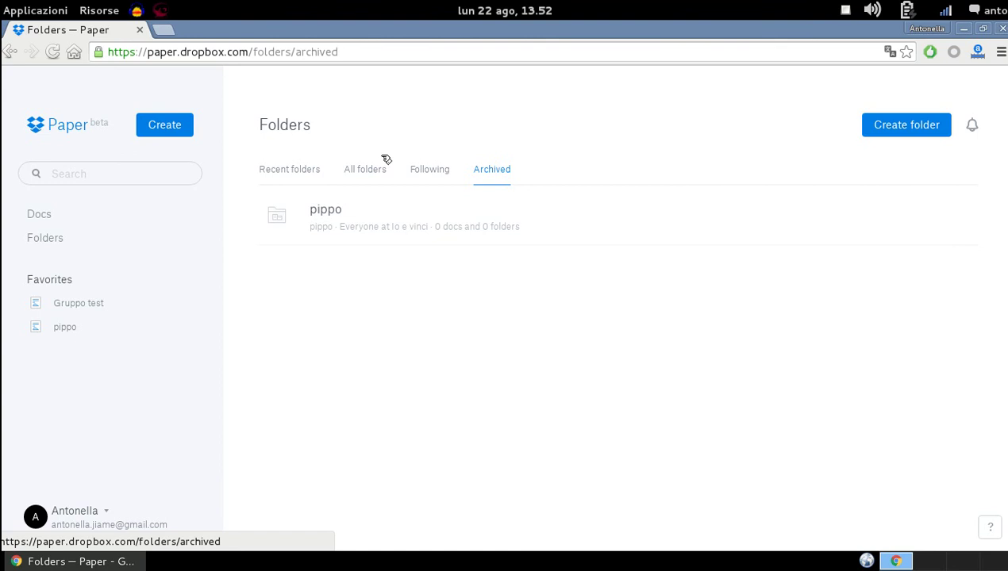
key(alt+Left)
click(914, 131)
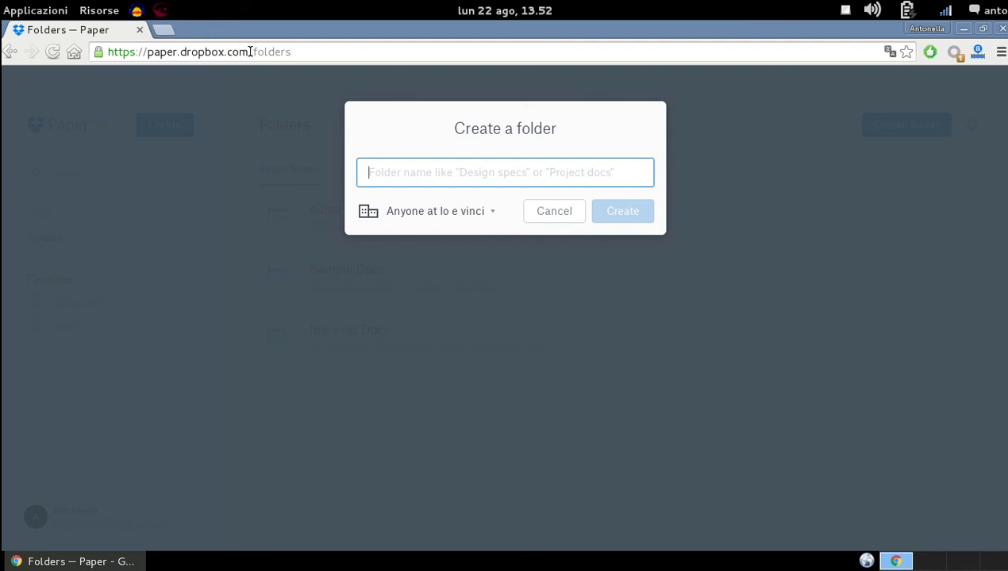
Step: Leave the folder creation form and return to the docs overview at paper.dropbox.com
click(332, 51)
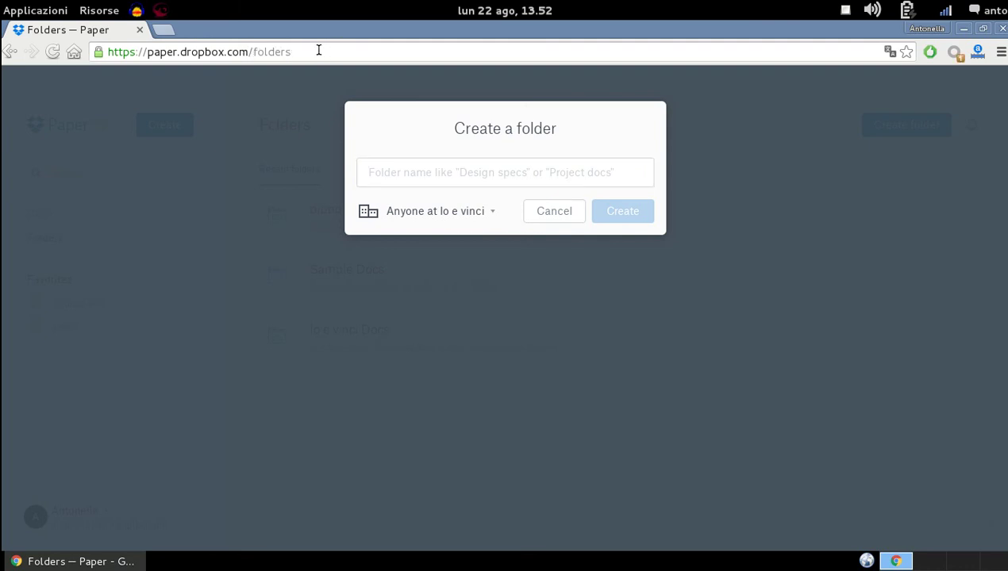
key(BackSpace)
key(BackSpace)
key(BackSpace)
key(BackSpace)
key(BackSpace)
key(BackSpace)
key(BackSpace)
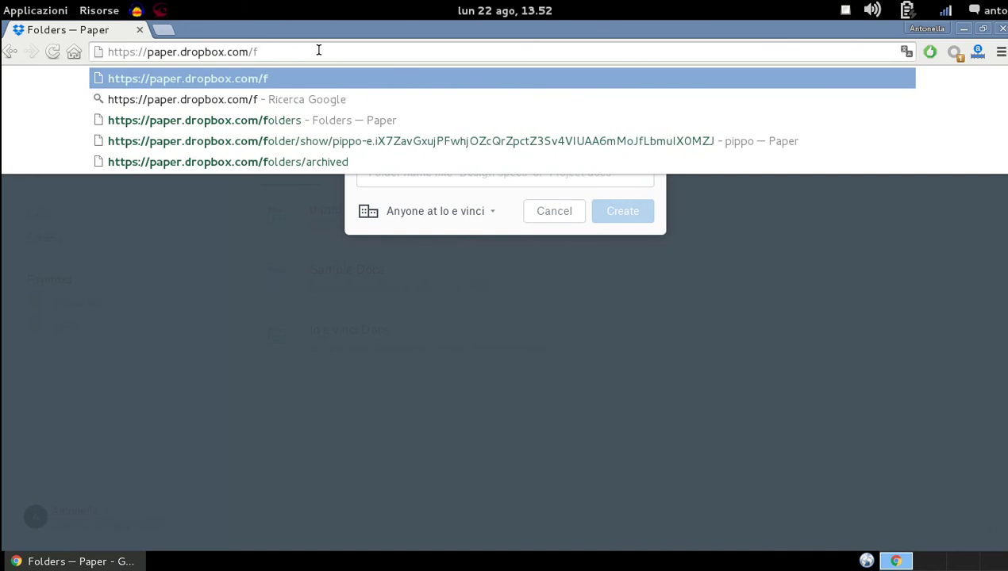
key(Return)
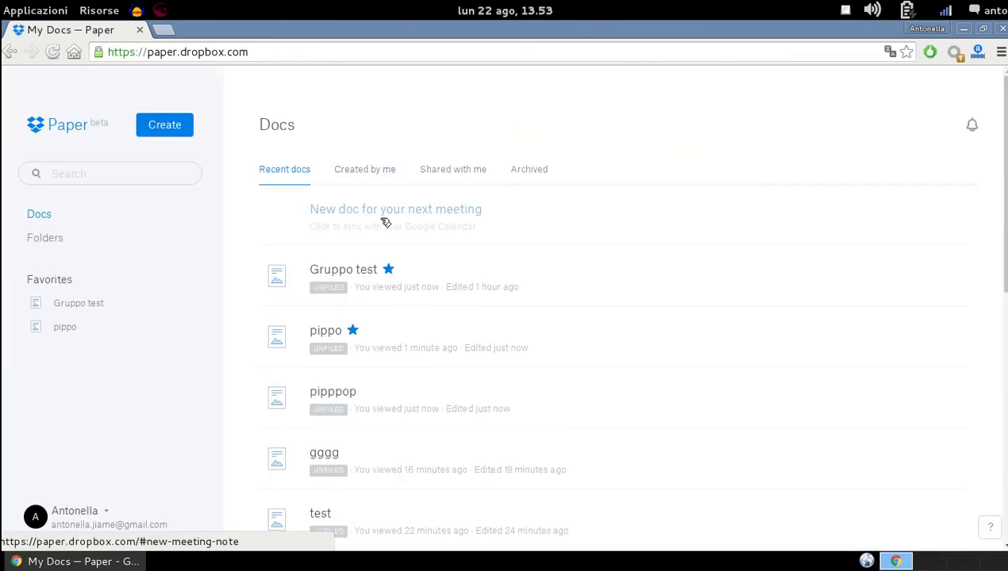